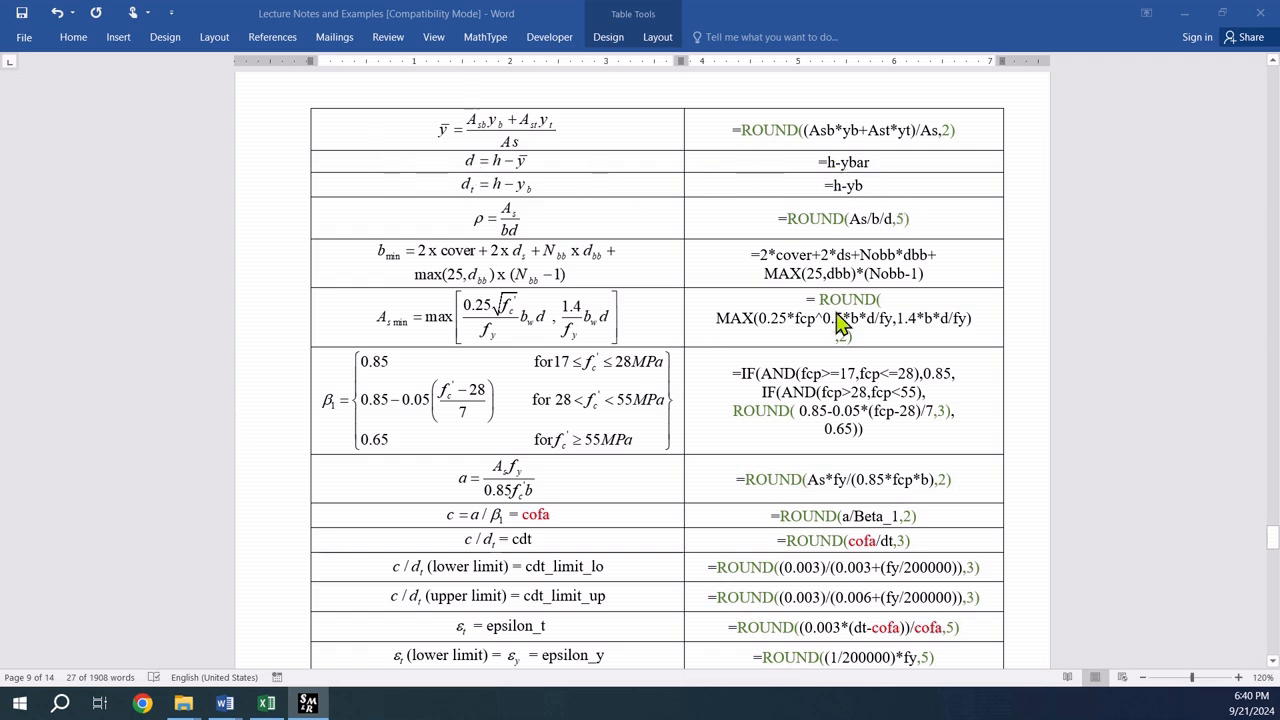
Review the table of beam equations and their matching Excel formulas, from Asb through phi and Mn, in the lecture notes.
{"action": "scroll", "coordinate": [848, 366], "scroll_direction": "up", "scroll_amount": 5}
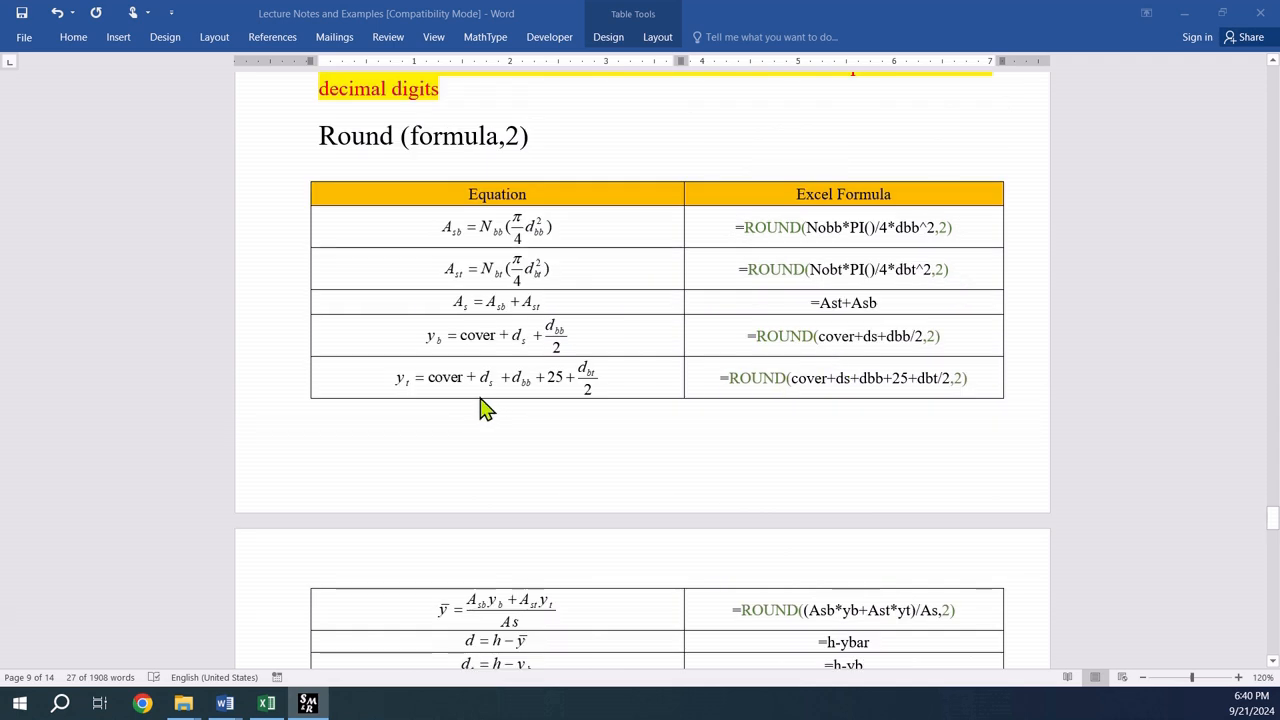
{"action": "scroll", "coordinate": [420, 449], "scroll_direction": "down", "scroll_amount": 2}
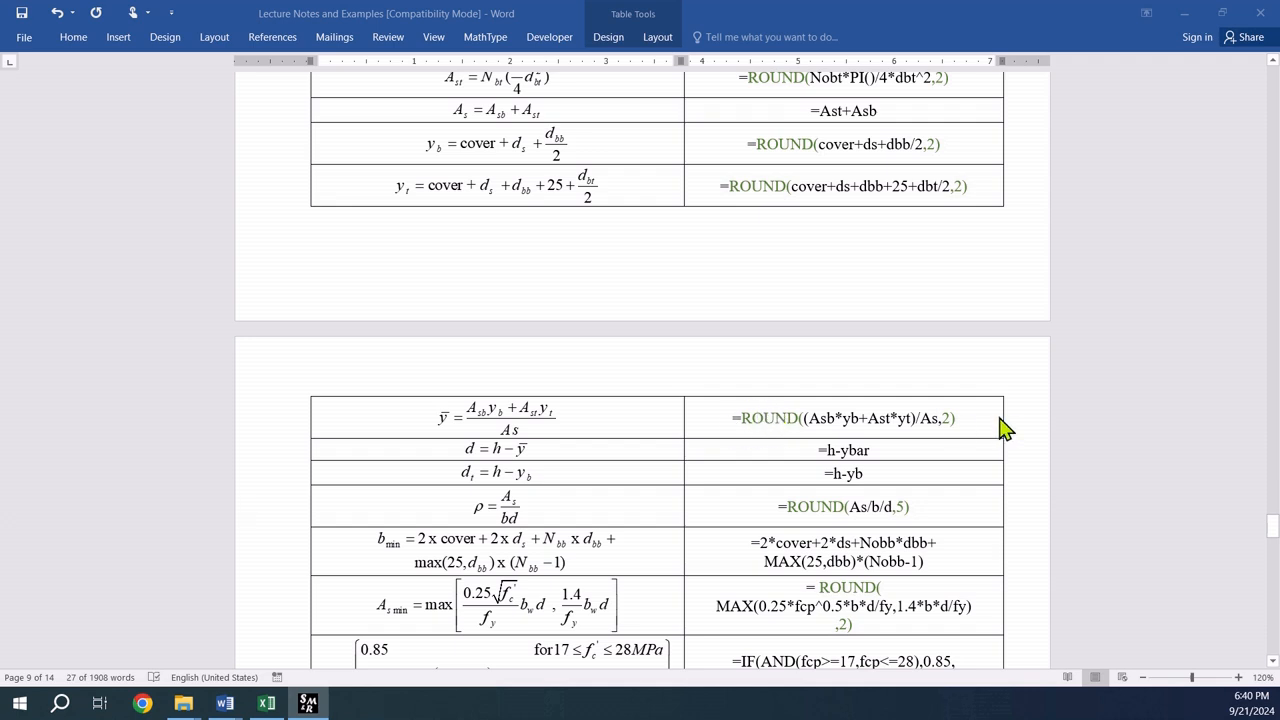
{"action": "scroll", "coordinate": [865, 462], "scroll_direction": "down", "scroll_amount": 1}
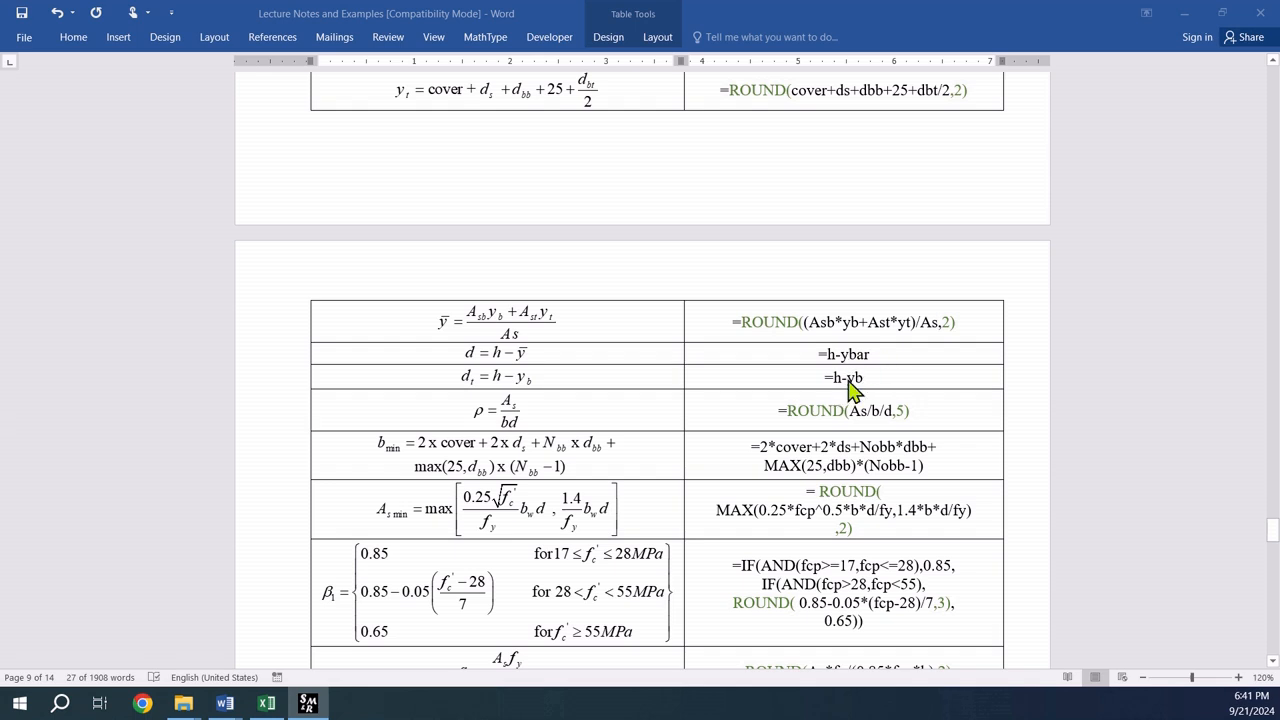
{"action": "scroll", "coordinate": [829, 423], "scroll_direction": "up", "scroll_amount": 5}
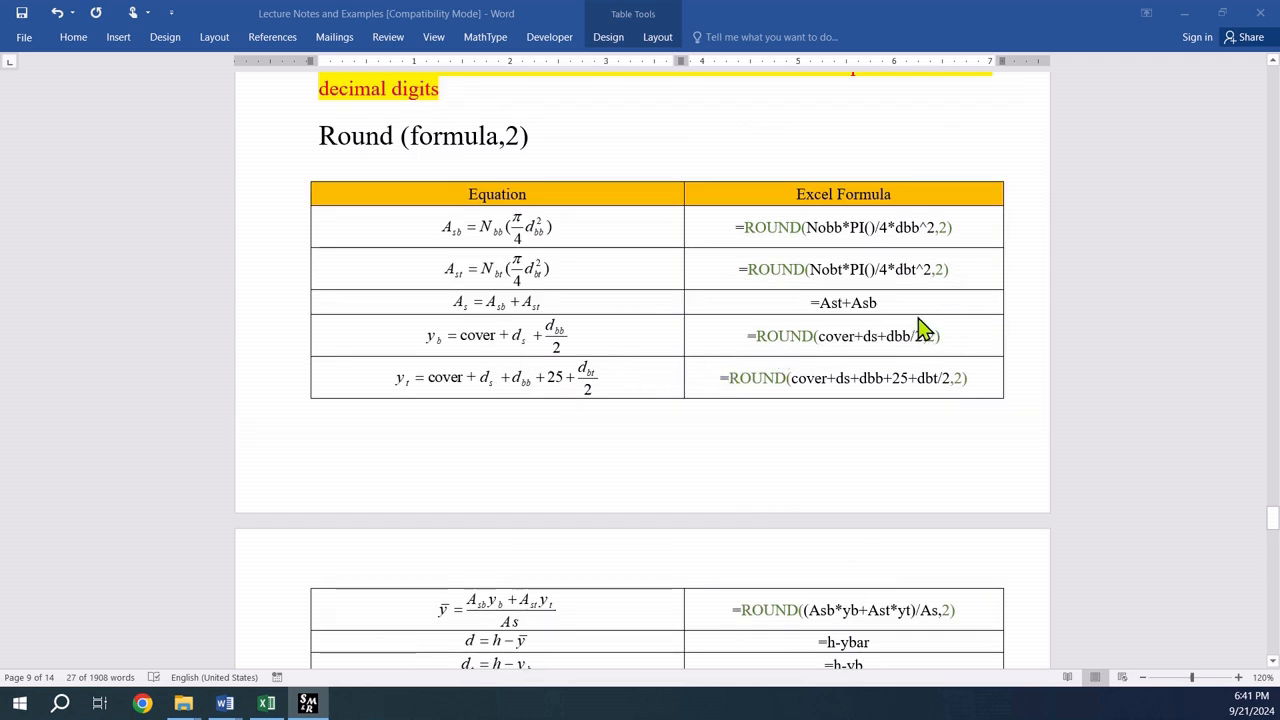
{"action": "scroll", "coordinate": [906, 485], "scroll_direction": "down", "scroll_amount": 2}
{"action": "scroll", "coordinate": [906, 483], "scroll_direction": "down", "scroll_amount": 1}
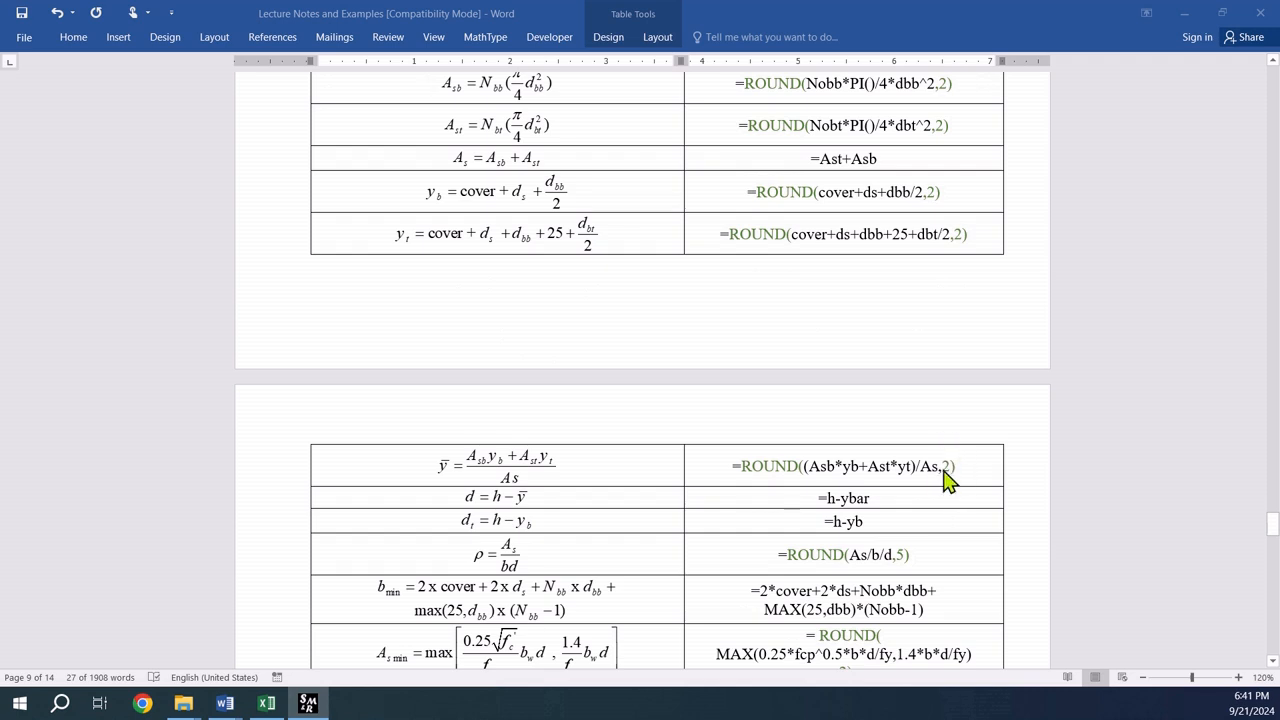
{"action": "scroll", "coordinate": [370, 433], "scroll_direction": "down", "scroll_amount": 4}
{"action": "scroll", "coordinate": [280, 410], "scroll_direction": "down", "scroll_amount": 8}
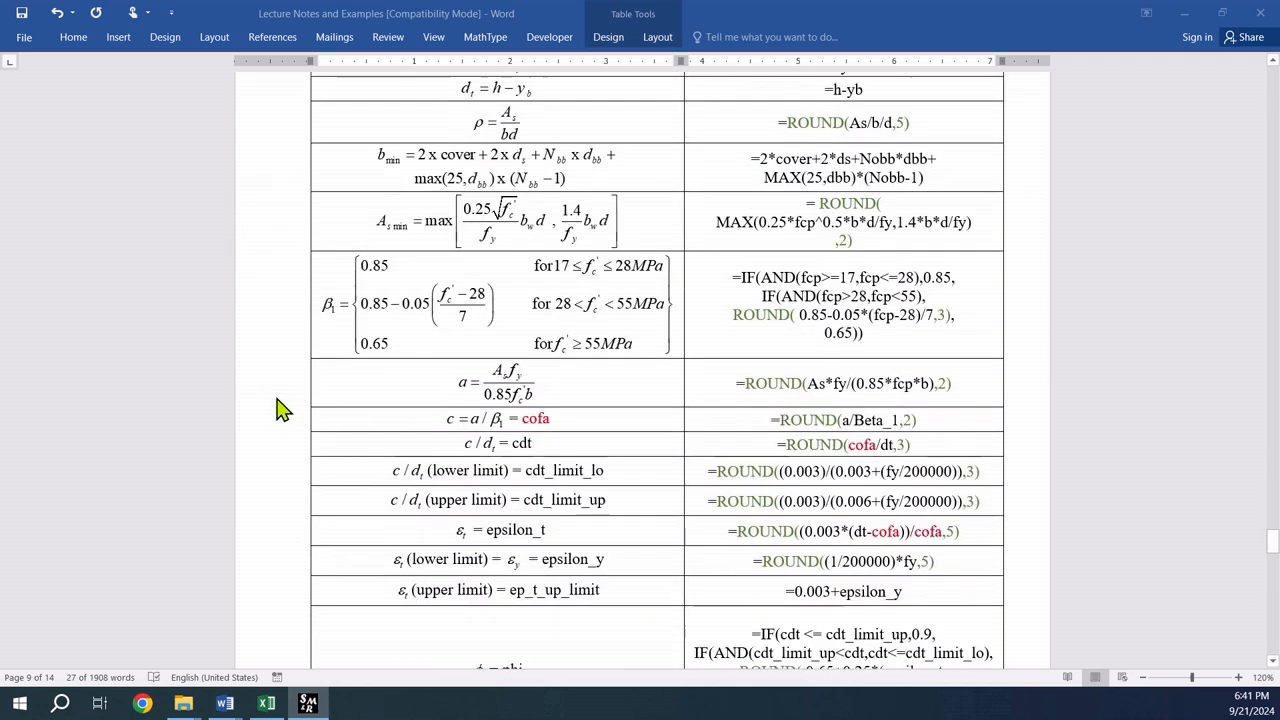
{"action": "scroll", "coordinate": [280, 410], "scroll_direction": "down", "scroll_amount": 2}
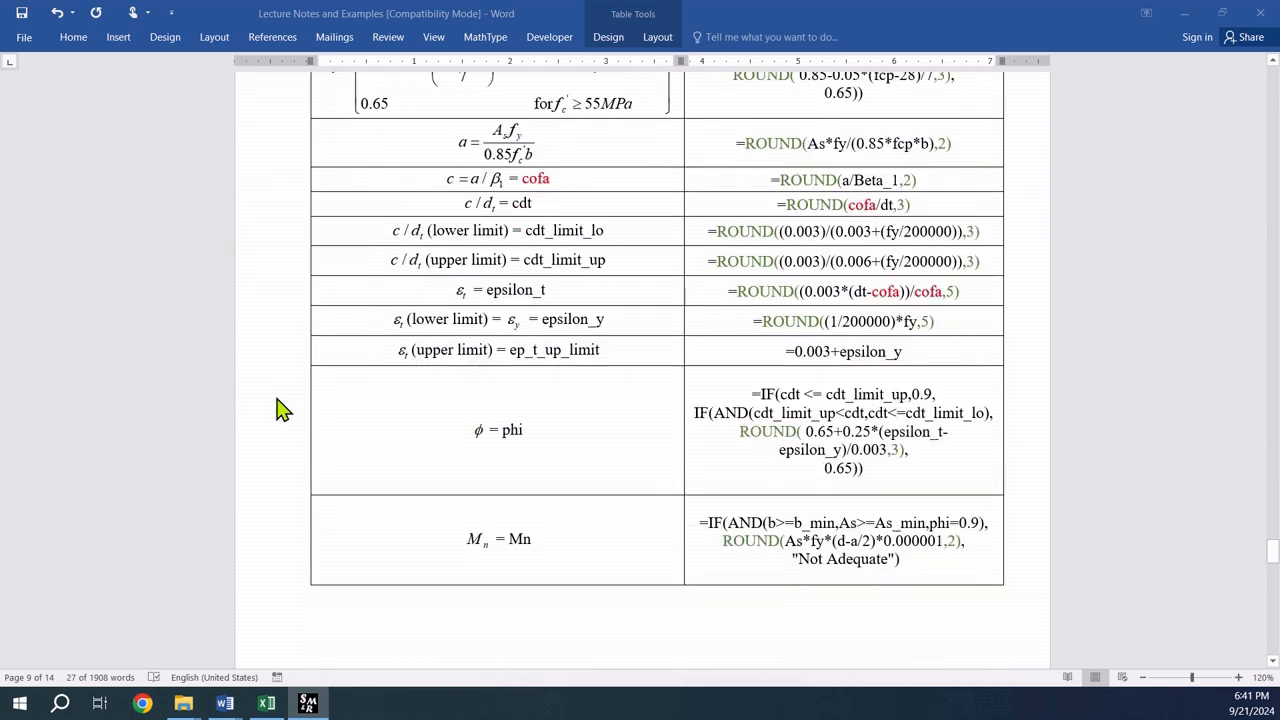
{"action": "scroll", "coordinate": [280, 410], "scroll_direction": "up", "scroll_amount": 1}
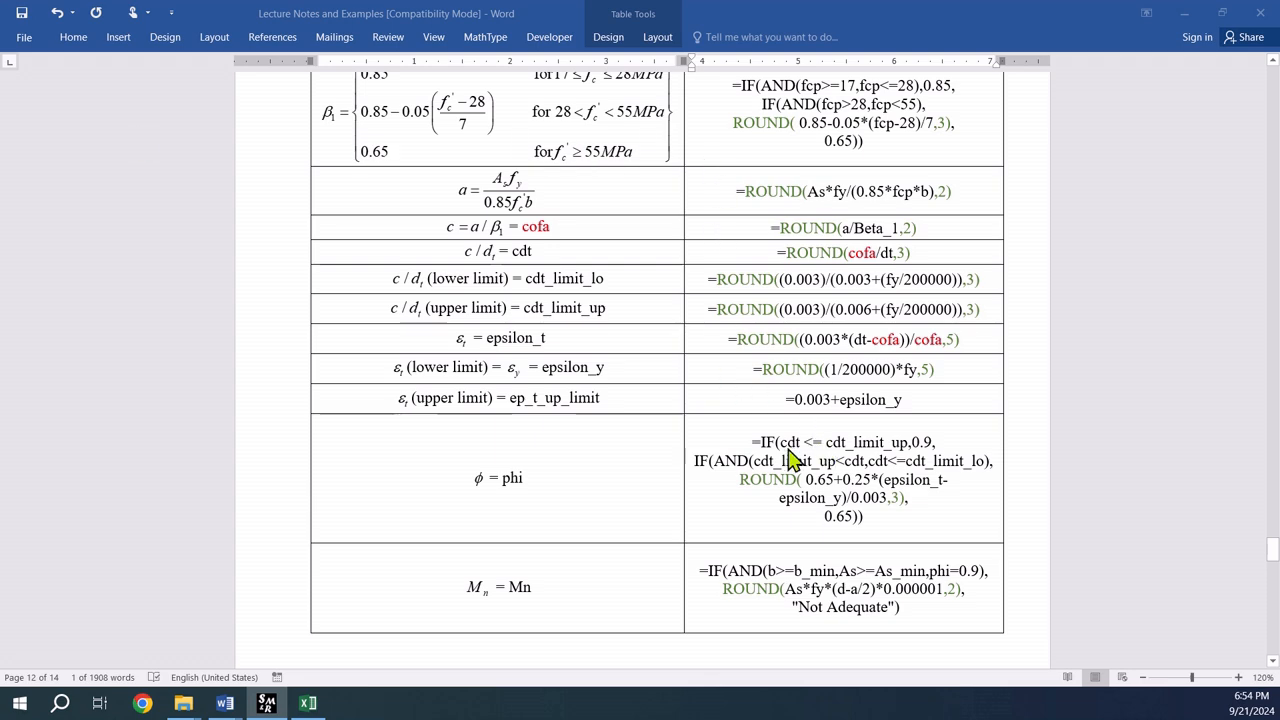
{"action": "scroll", "coordinate": [790, 458], "scroll_direction": "up", "scroll_amount": 3}
{"action": "scroll", "coordinate": [790, 458], "scroll_direction": "up", "scroll_amount": 10}
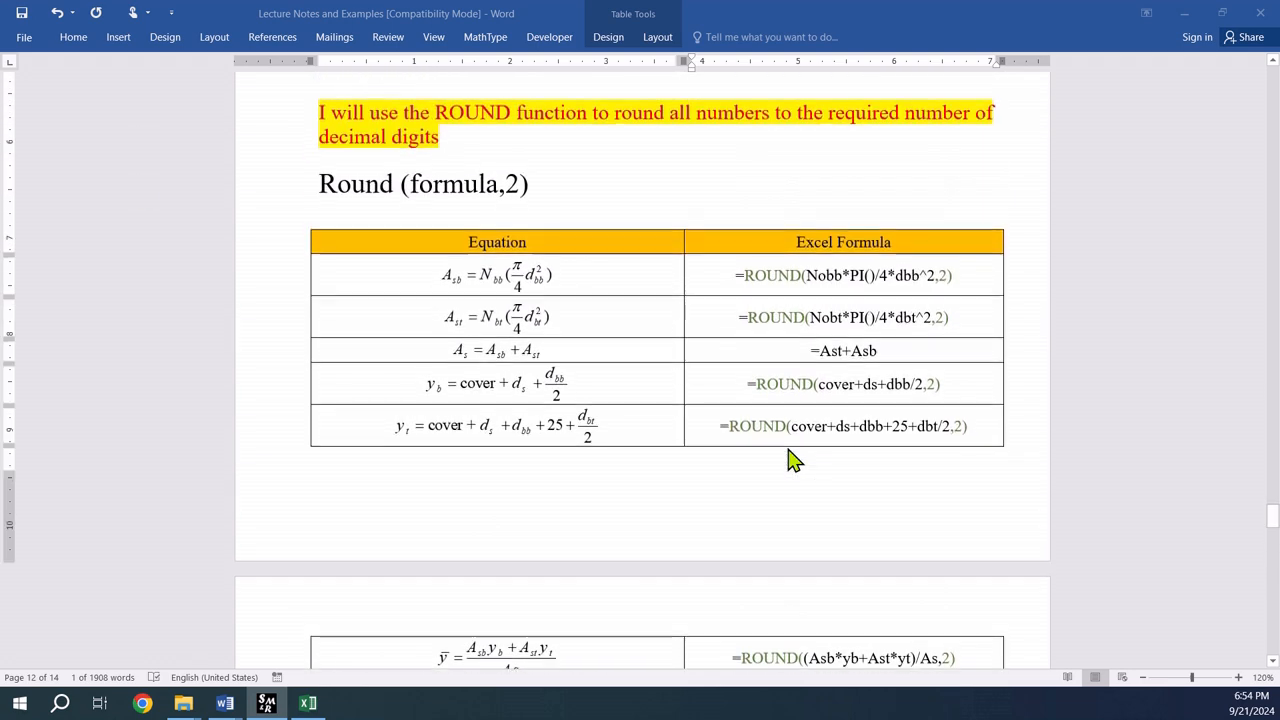
Copy =ROUND(Nobb*PI()/4*dbb^2,2) from the notes' formula table, switch to the Excel workbook and paste it as the Asb value in J2.
{"action": "scroll", "coordinate": [790, 458], "scroll_direction": "down", "scroll_amount": 1}
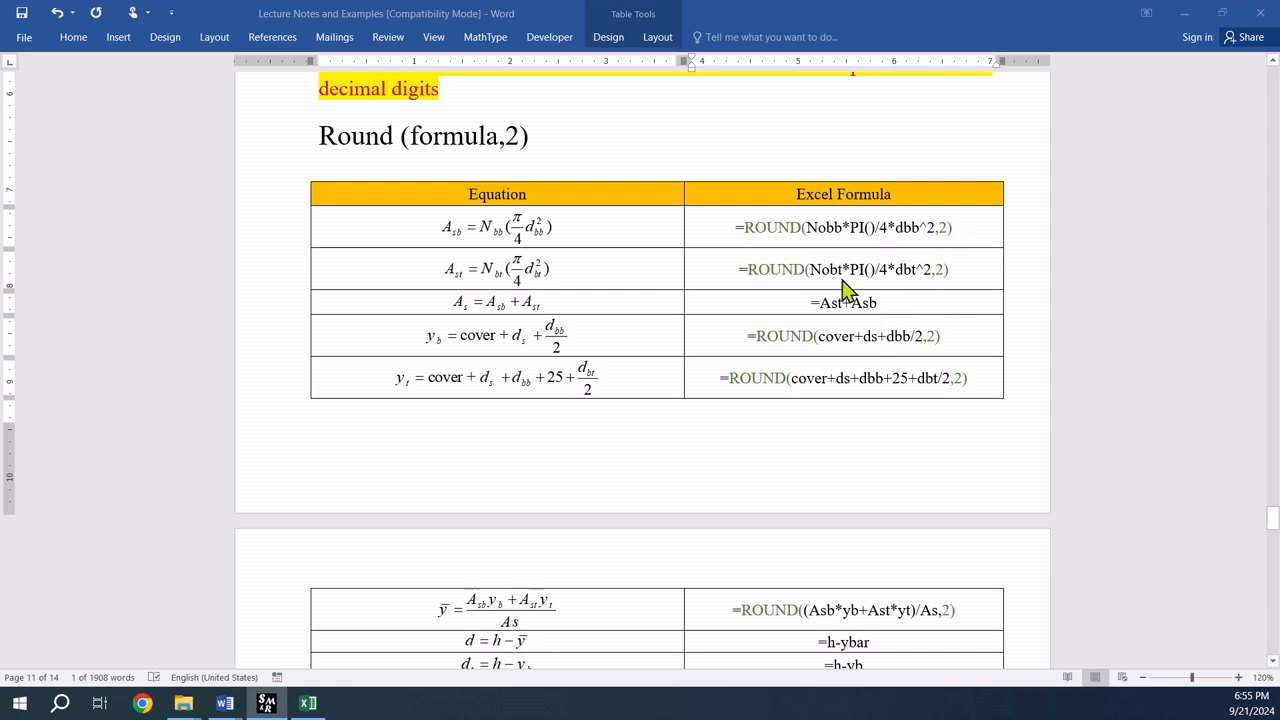
{"action": "triple_click", "coordinate": [765, 238]}
{"action": "left_click", "coordinate": [726, 224]}
{"action": "left_click_drag", "start_coordinate": [726, 224], "coordinate": [962, 227]}
{"action": "right_click", "coordinate": [845, 228]}
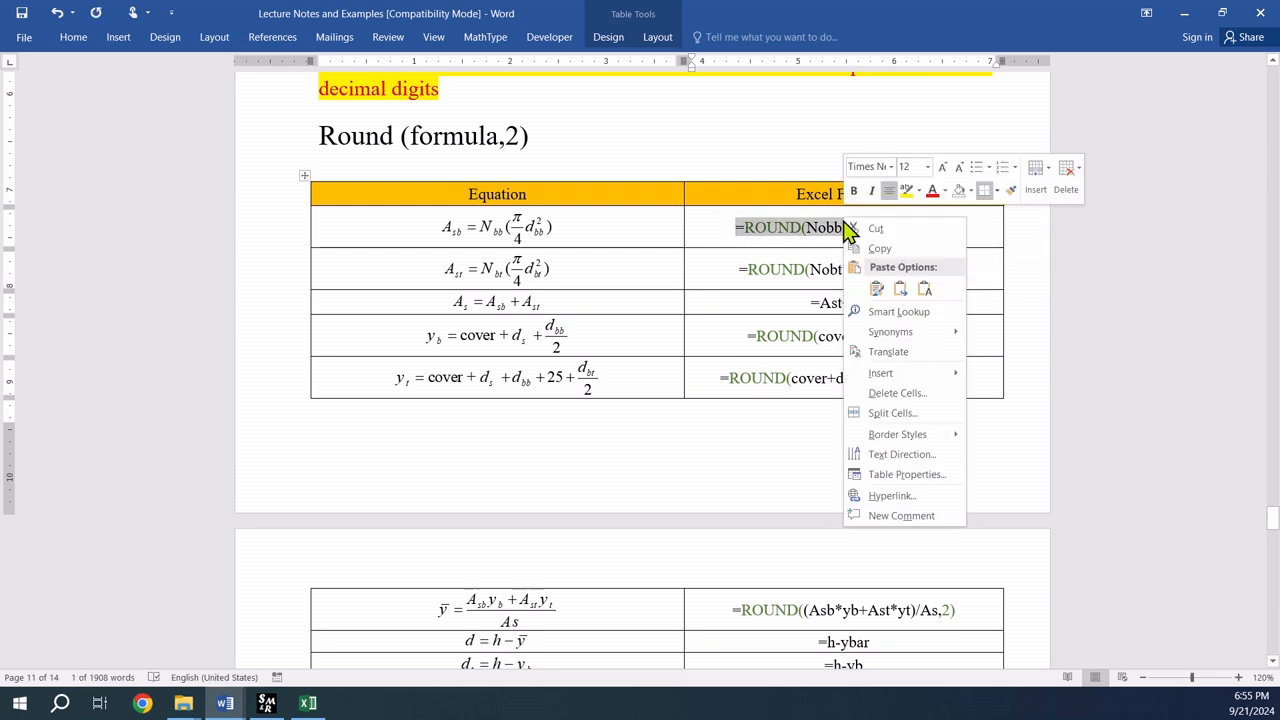
{"action": "left_click", "coordinate": [880, 249]}
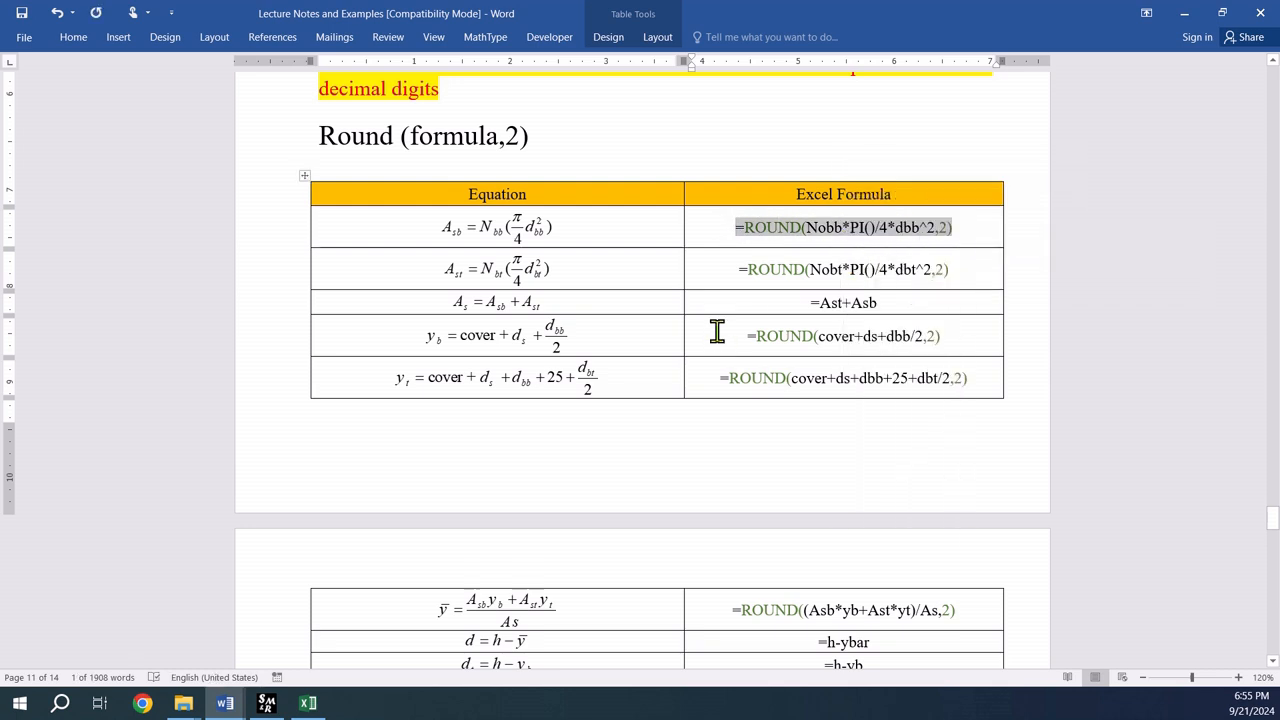
{"action": "key", "text": "alt+Tab"}
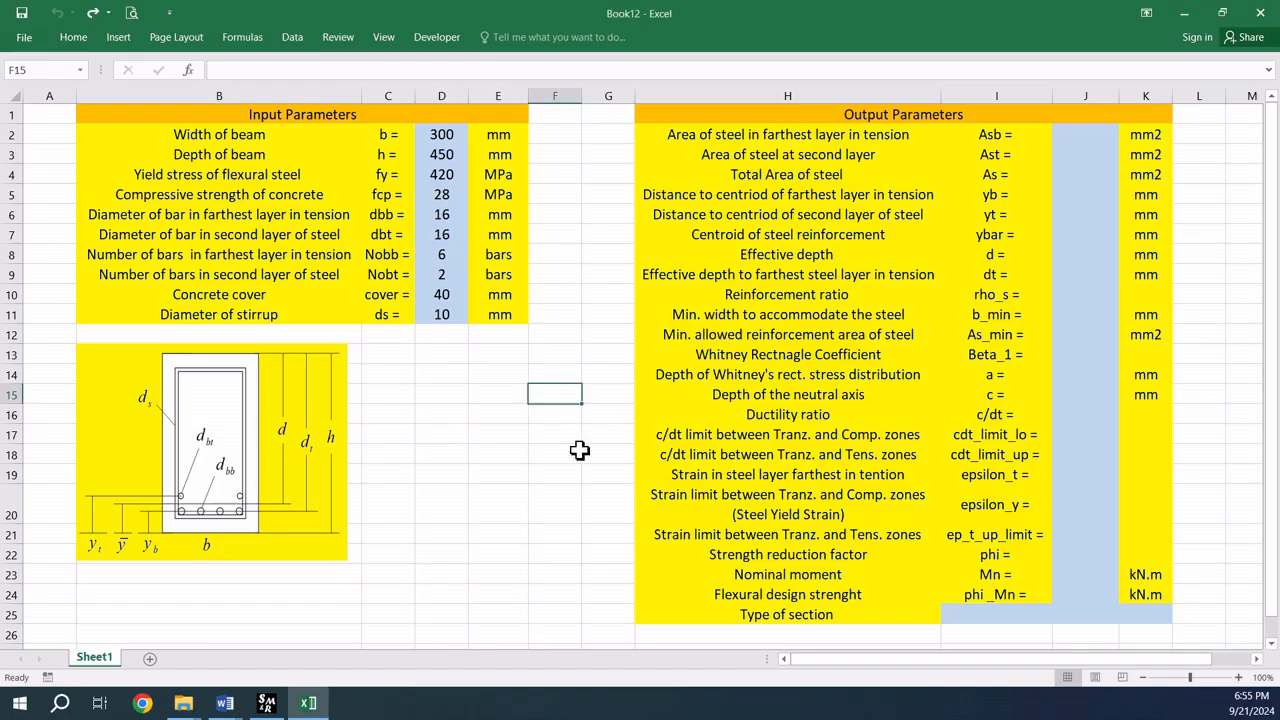
{"action": "left_click", "coordinate": [576, 452]}
{"action": "left_click", "coordinate": [1086, 134]}
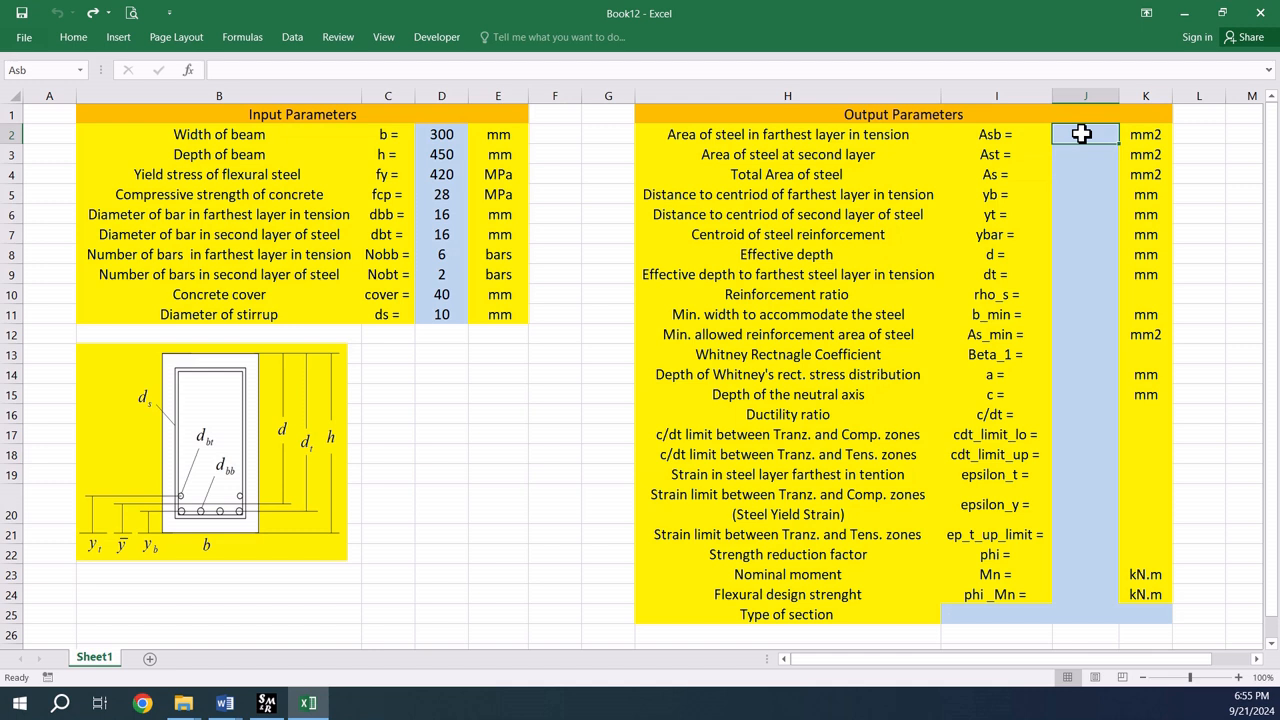
{"action": "right_click", "coordinate": [1087, 140]}
{"action": "left_click", "coordinate": [1140, 207]}
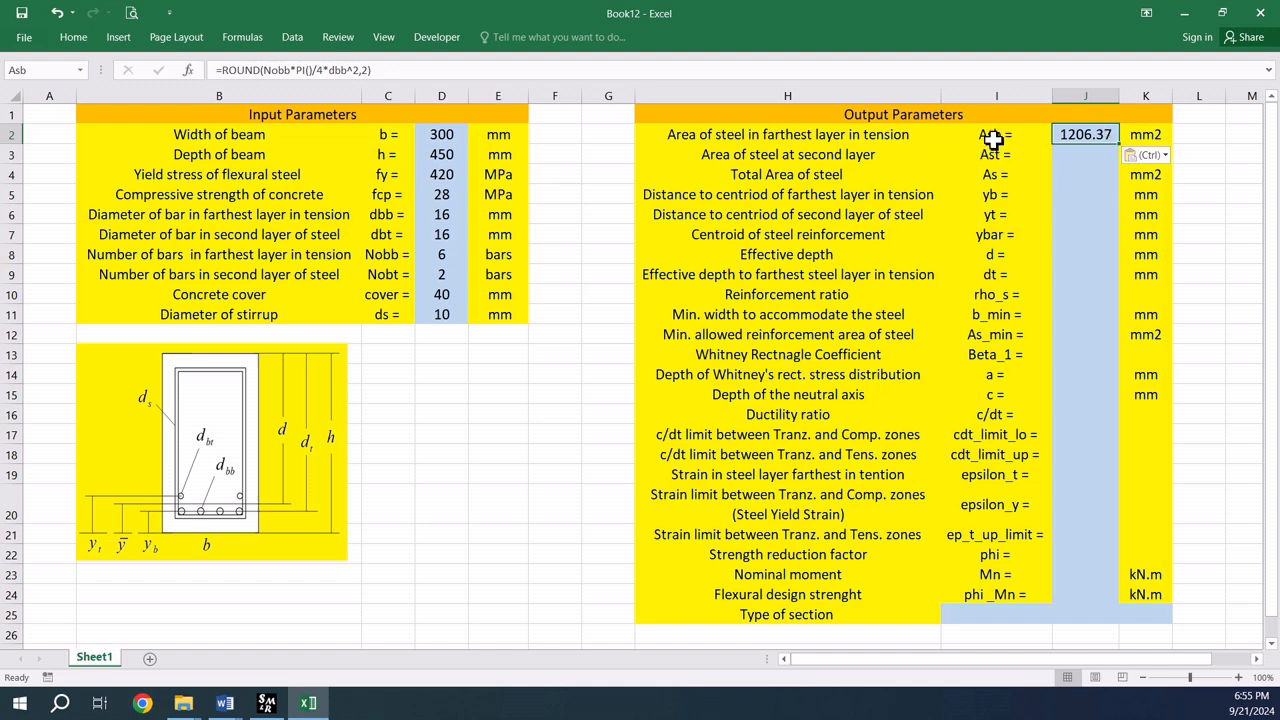
Copy =ROUND(Nobt*PI()/4*dbt^2,2) from the Word notes and paste it into the Excel sheet as the Ast value in J3.
{"action": "key", "text": "alt+Tab"}
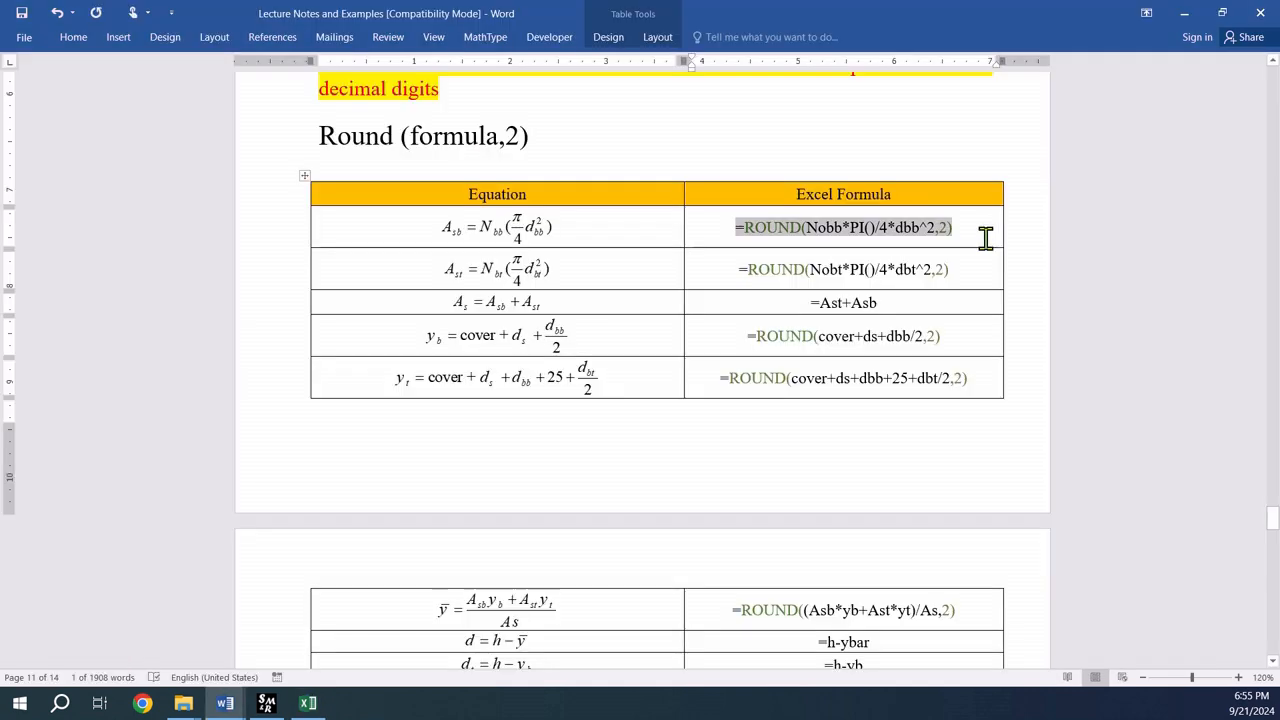
{"action": "left_click", "coordinate": [736, 269]}
{"action": "left_click_drag", "start_coordinate": [727, 269], "coordinate": [966, 271]}
{"action": "key", "text": "alt+Tab"}
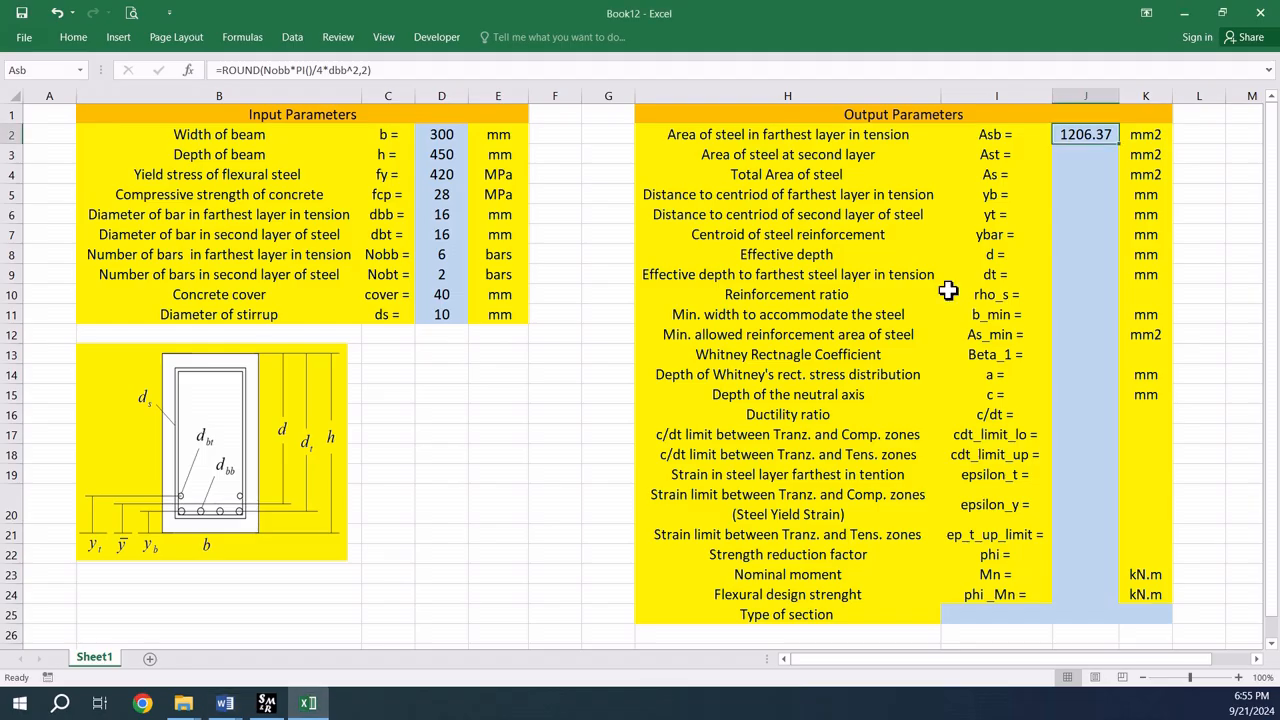
{"action": "right_click", "coordinate": [1090, 160]}
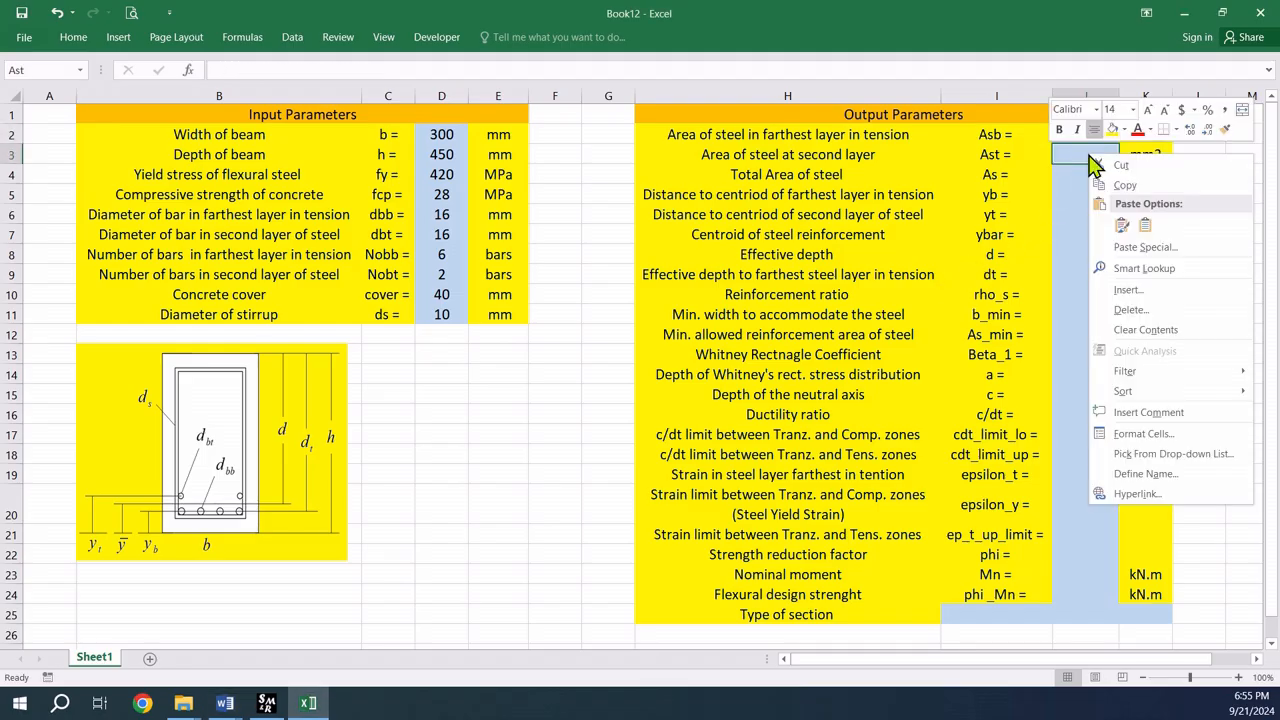
{"action": "left_click", "coordinate": [1145, 226]}
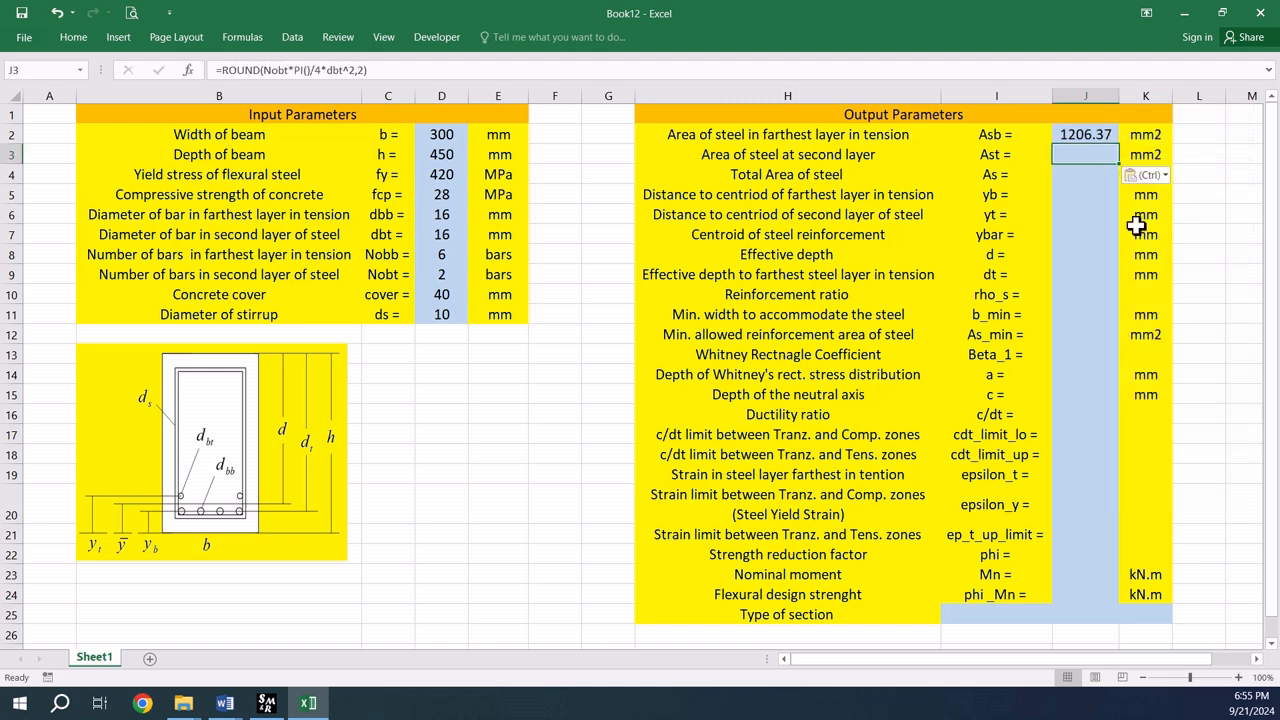
Copy =Ast+Asb from the Word notes and paste it into the Excel sheet as the total steel area As in J4.
{"action": "left_click", "coordinate": [1076, 178]}
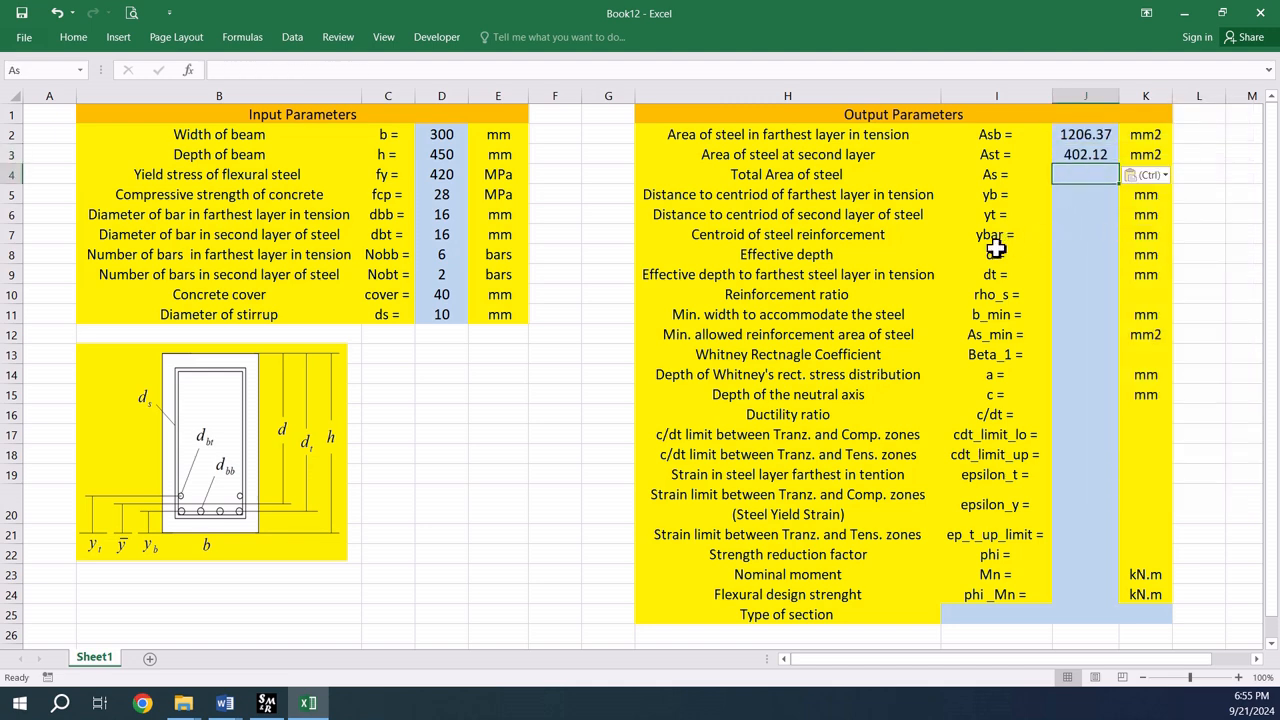
{"action": "key", "text": "alt+Tab"}
{"action": "left_click_drag", "start_coordinate": [810, 302], "coordinate": [906, 291]}
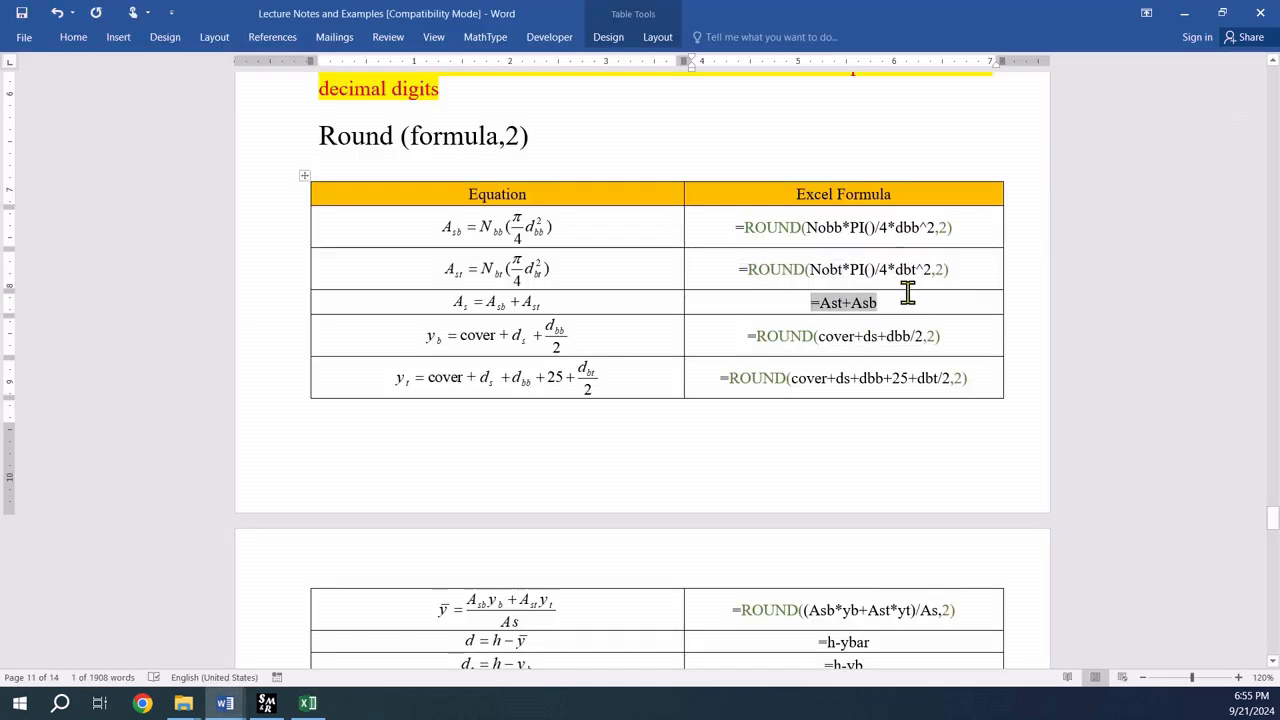
{"action": "key", "text": "alt+Tab"}
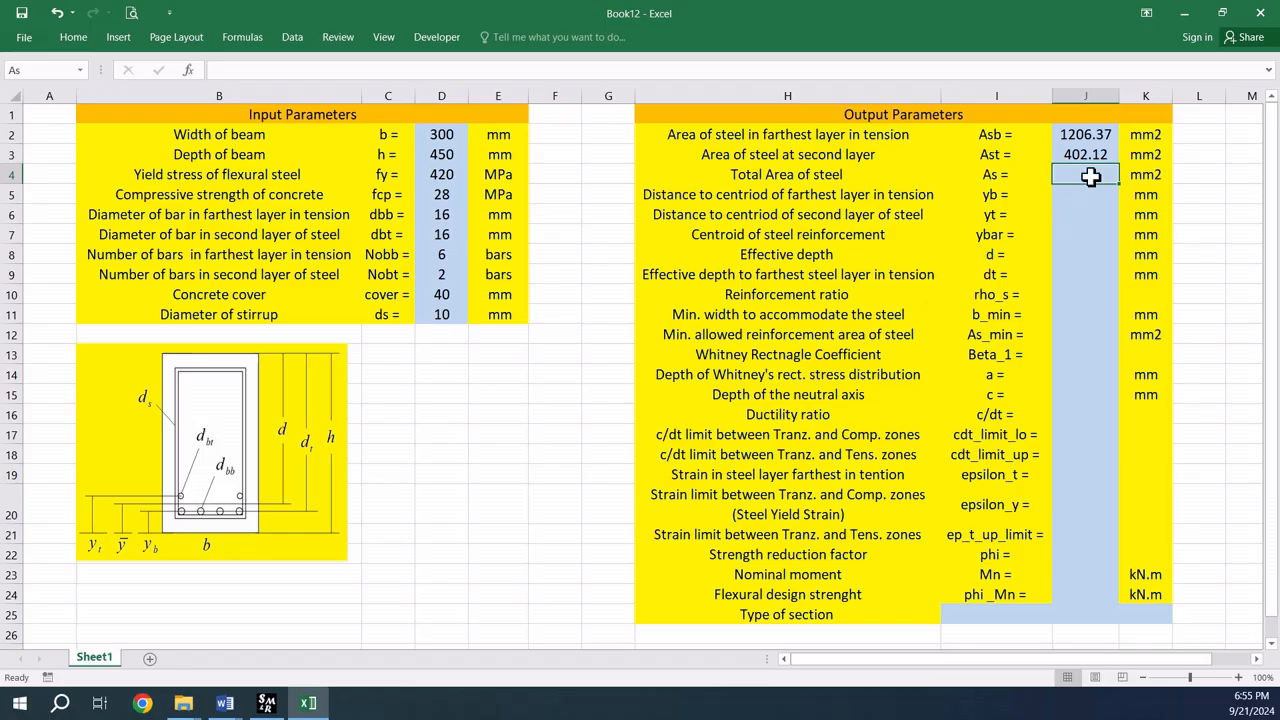
{"action": "right_click", "coordinate": [1088, 175]}
{"action": "left_click", "coordinate": [1143, 250]}
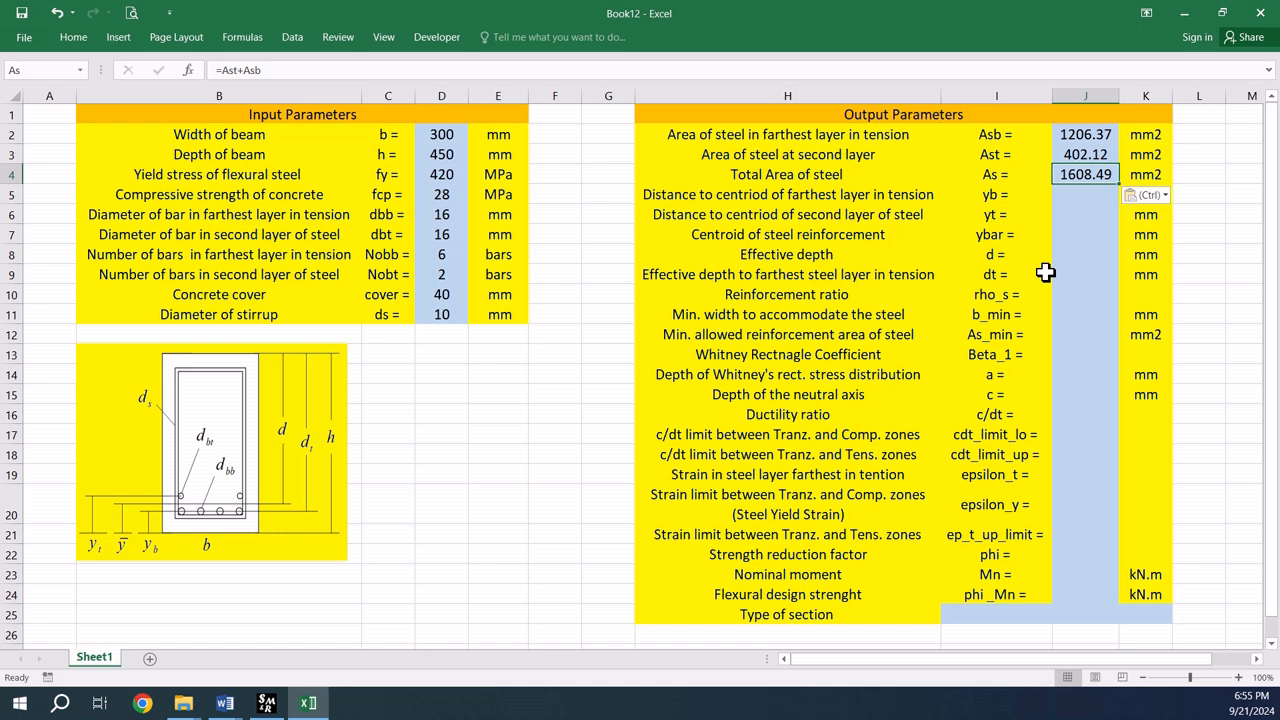
Set the diameter of bar in the farthest layer in tension (dbb) to 18 mm.
{"action": "left_click", "coordinate": [438, 214]}
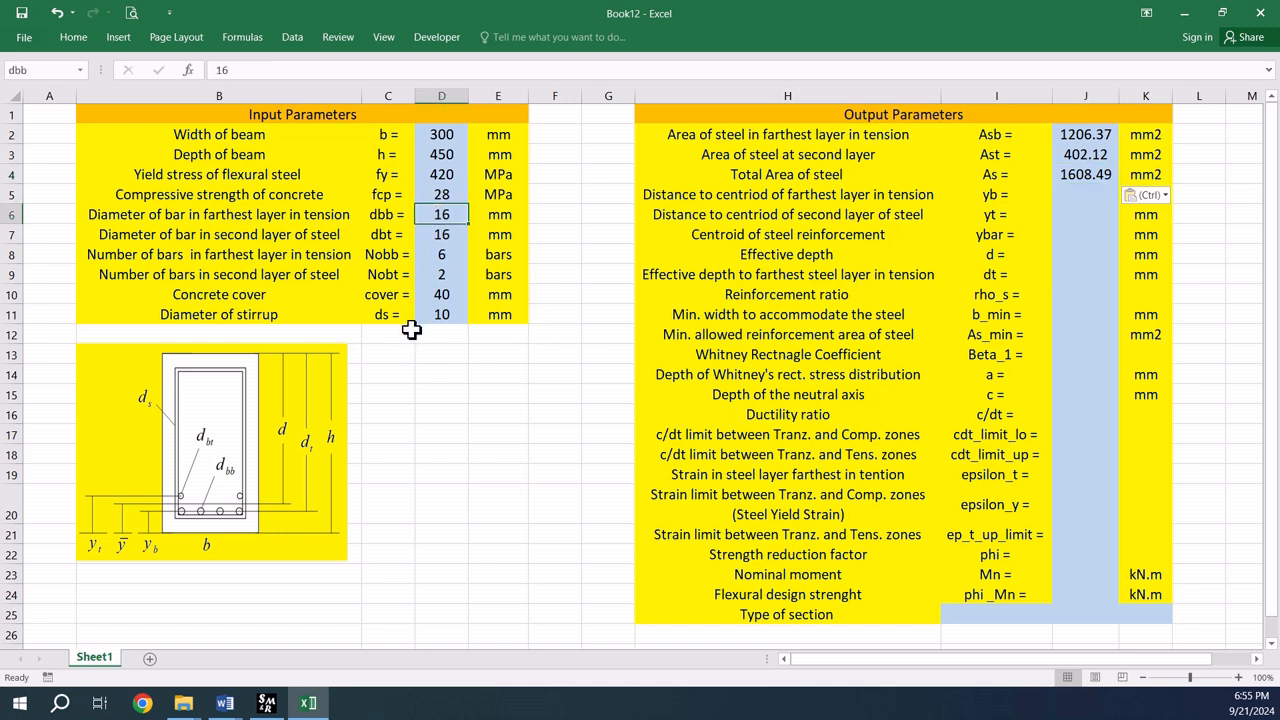
{"action": "type", "text": "18"}
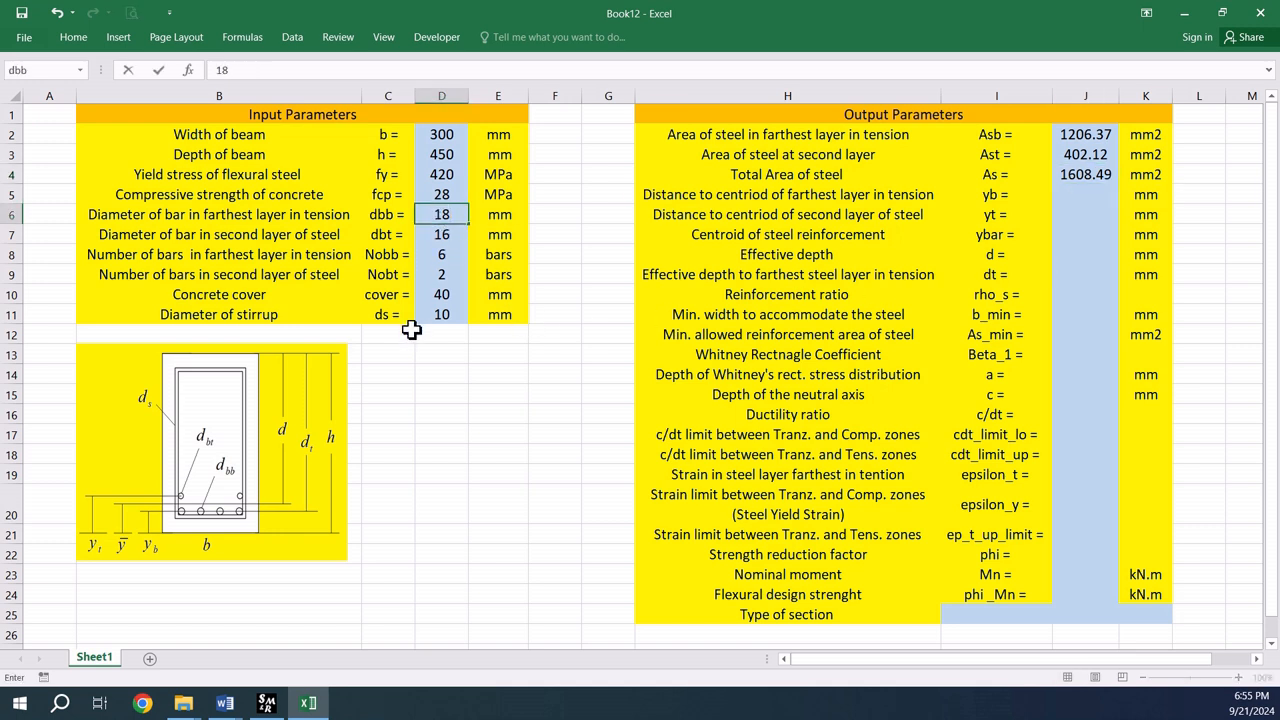
{"action": "key", "text": "Return"}
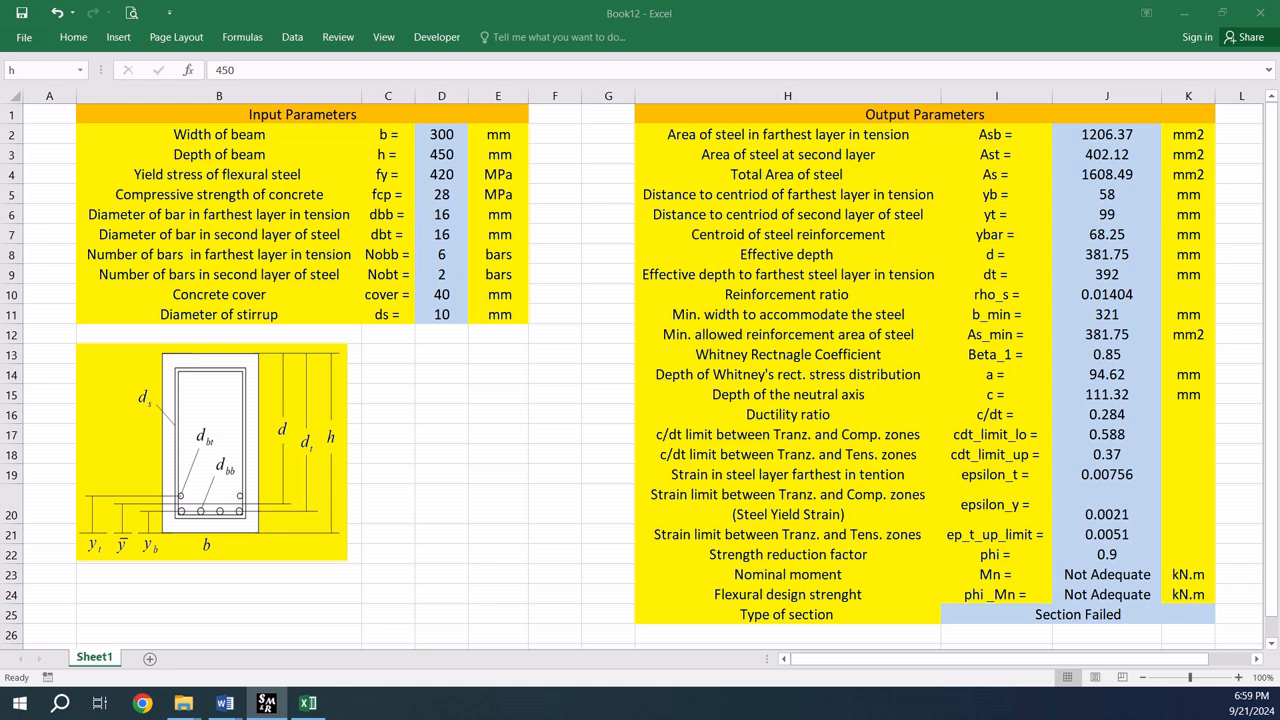
Examine the input values in D2:D11 and compare the minimum width b_min with the beam width and the number of bottom-layer bars.
{"action": "left_click", "coordinate": [444, 147]}
{"action": "left_click_drag", "start_coordinate": [441, 138], "coordinate": [449, 318]}
{"action": "left_click", "coordinate": [441, 420]}
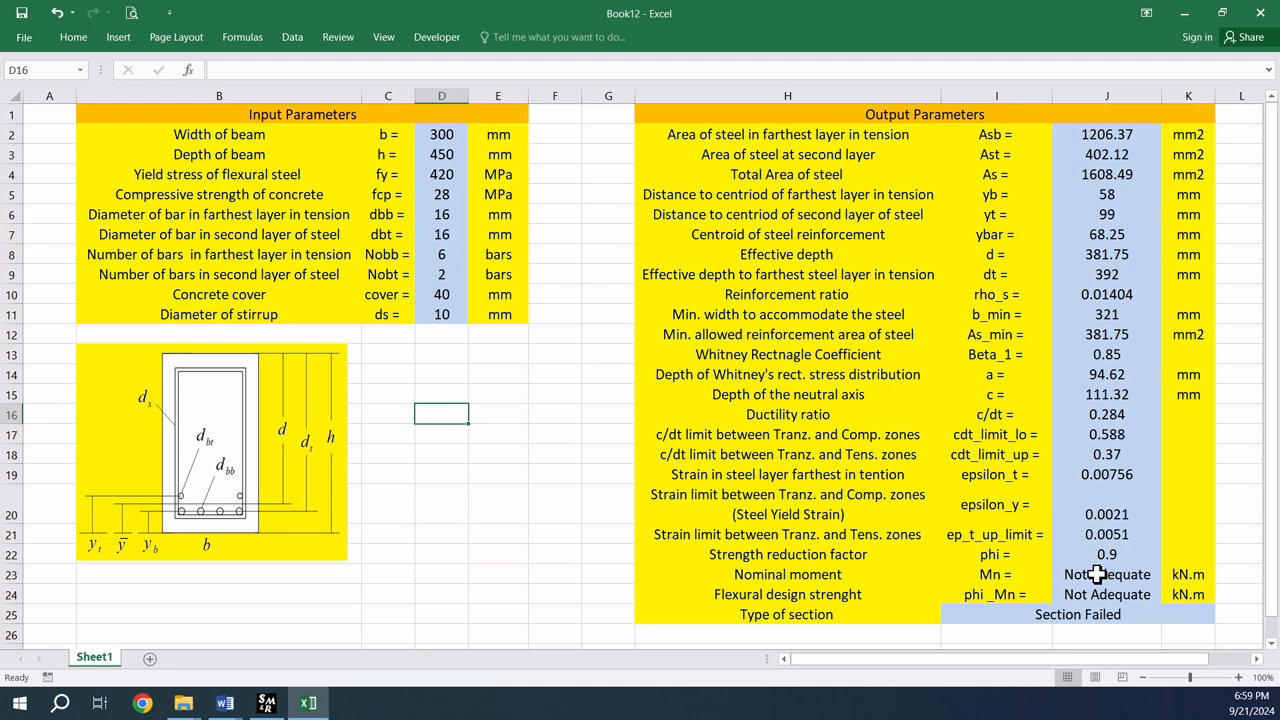
{"action": "left_click", "coordinate": [1110, 314]}
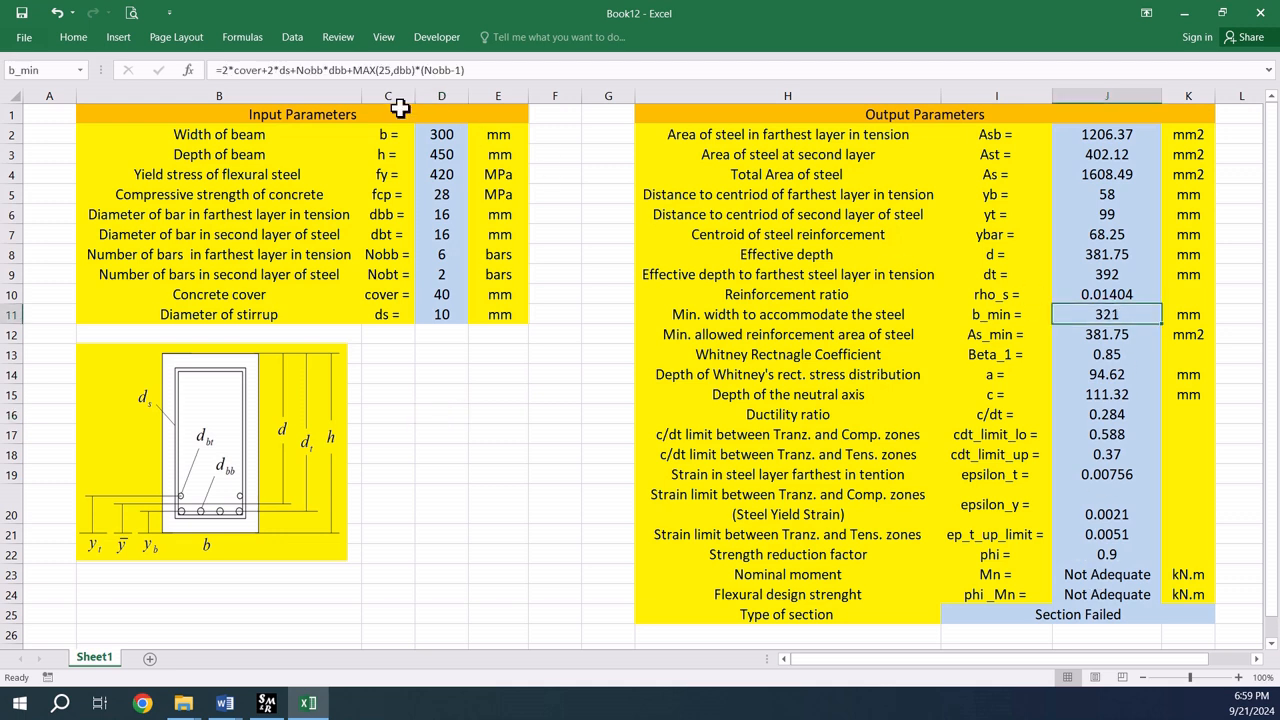
{"action": "left_click", "coordinate": [434, 130]}
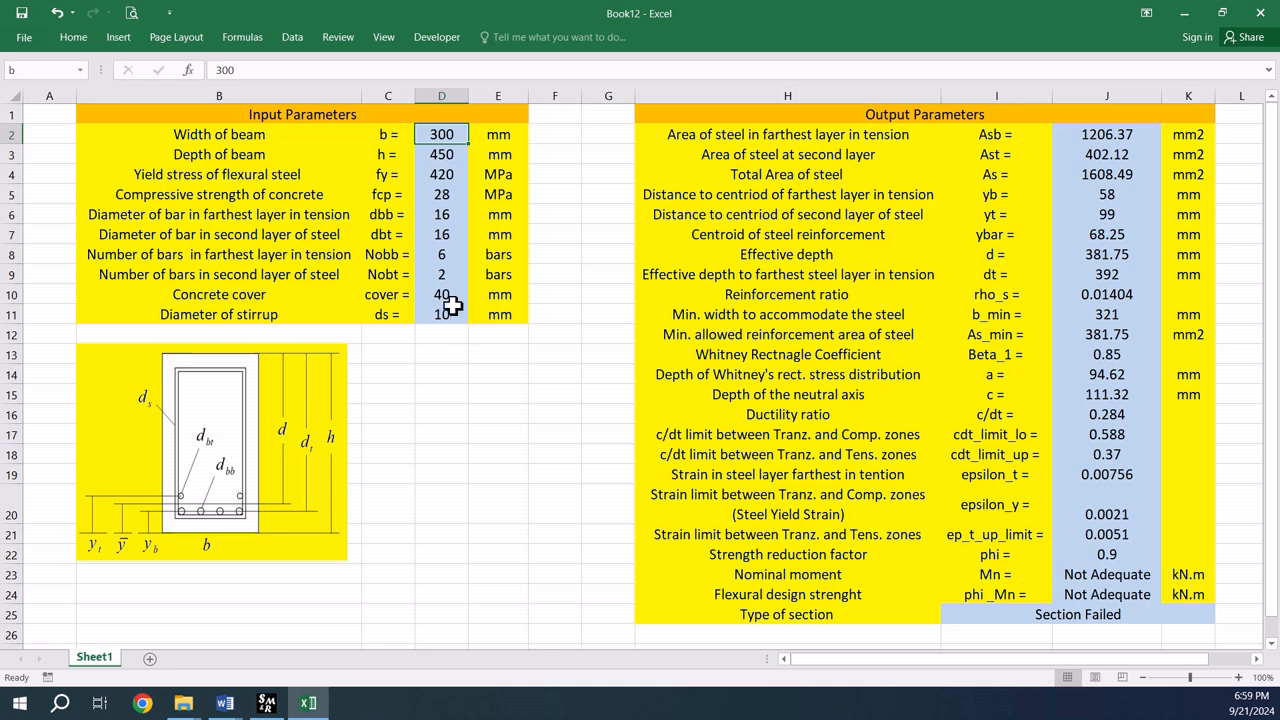
{"action": "left_click", "coordinate": [430, 255]}
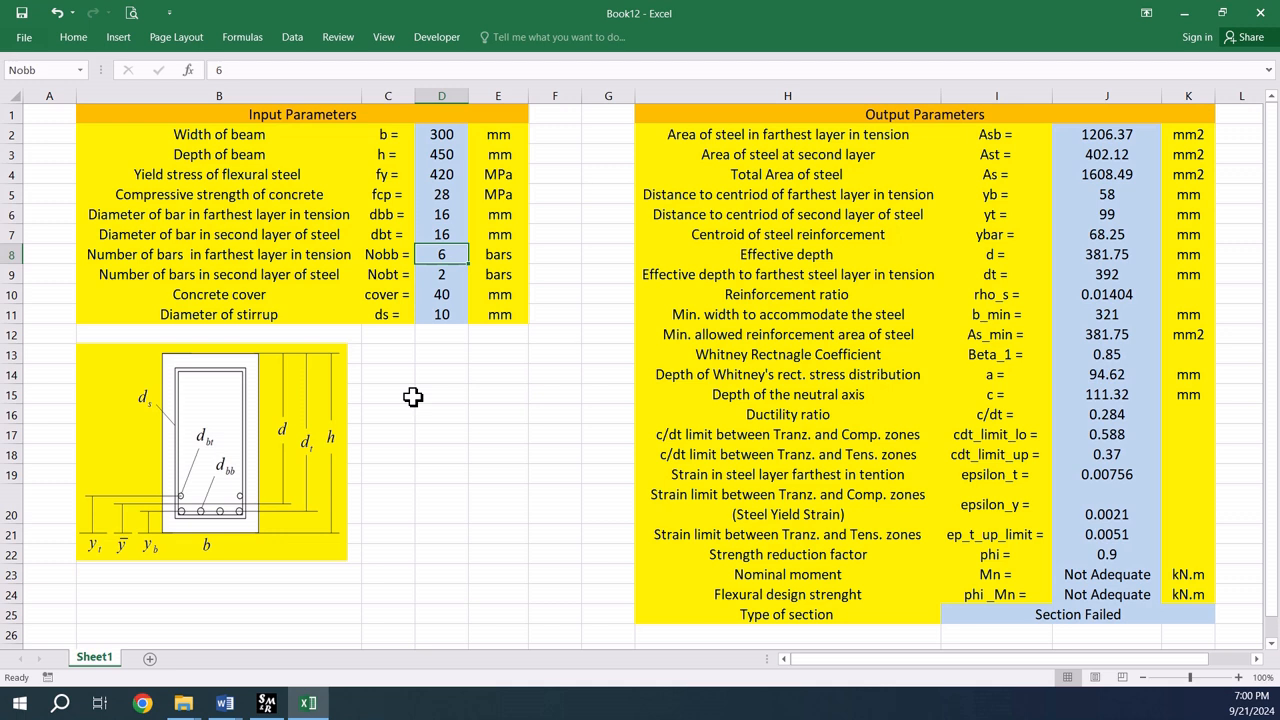
Set the width of beam b to 350 mm.
{"action": "left_click", "coordinate": [438, 137]}
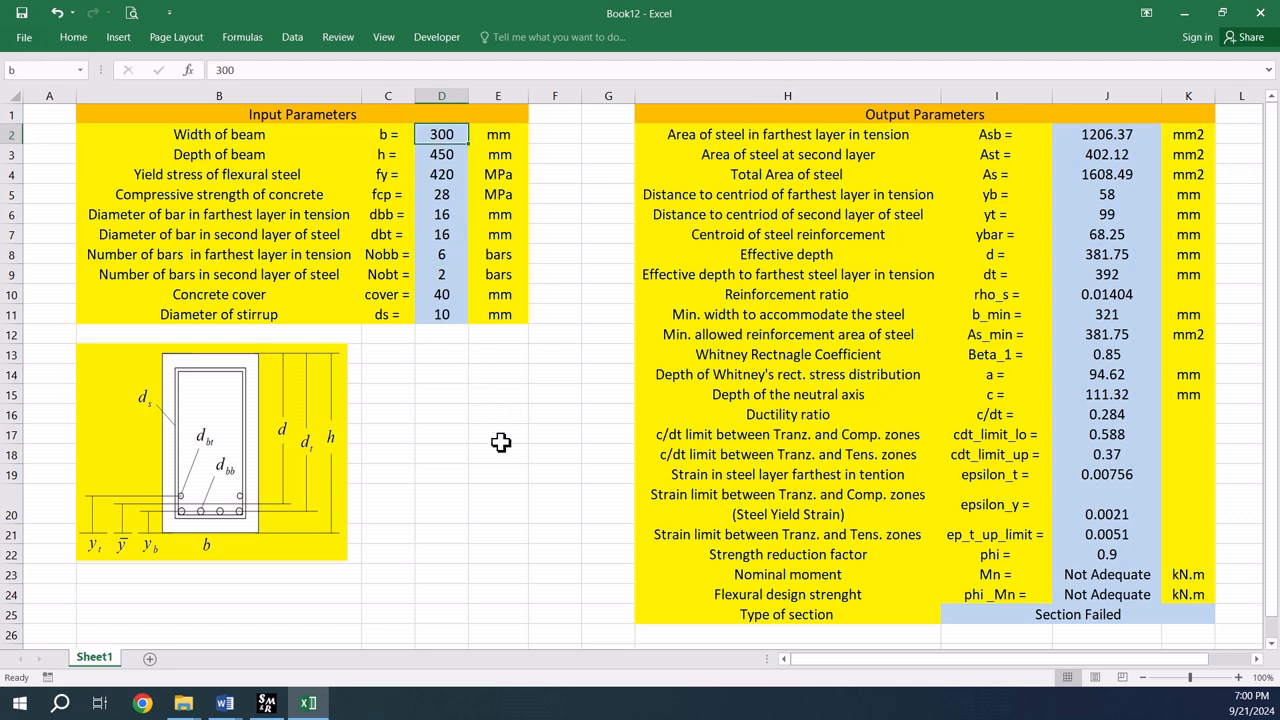
{"action": "type", "text": "350"}
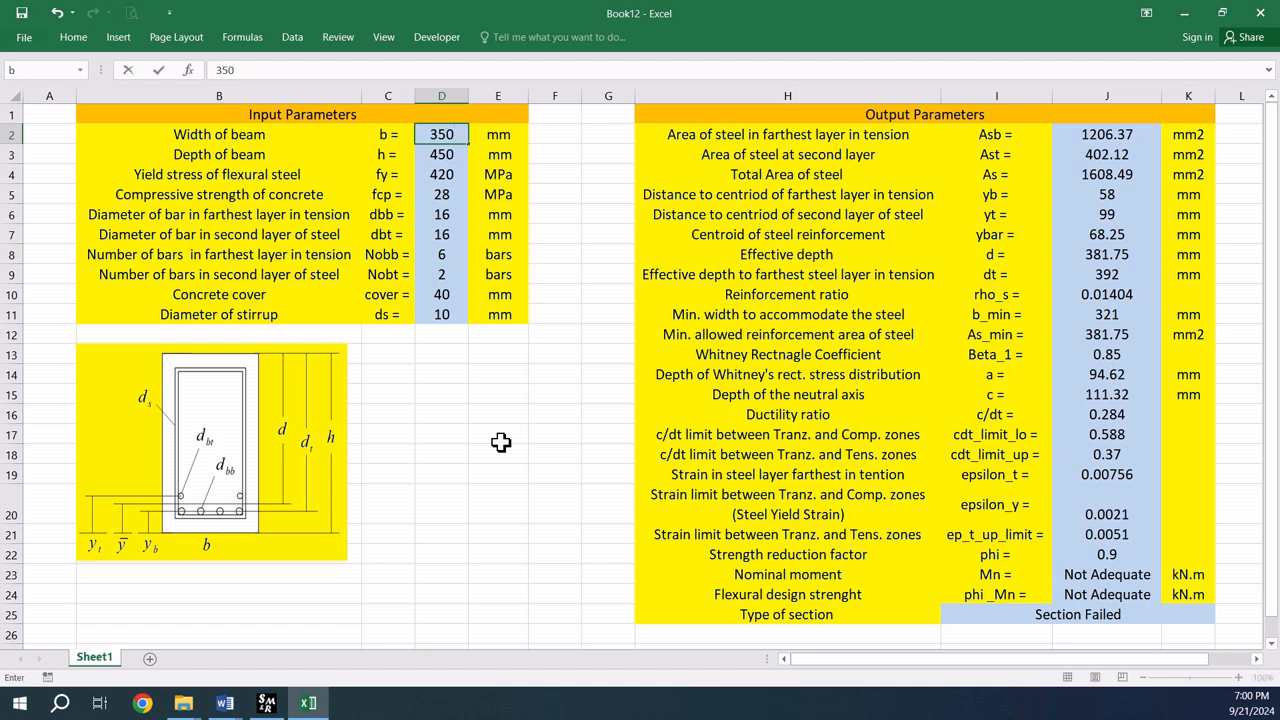
{"action": "key", "text": "Return"}
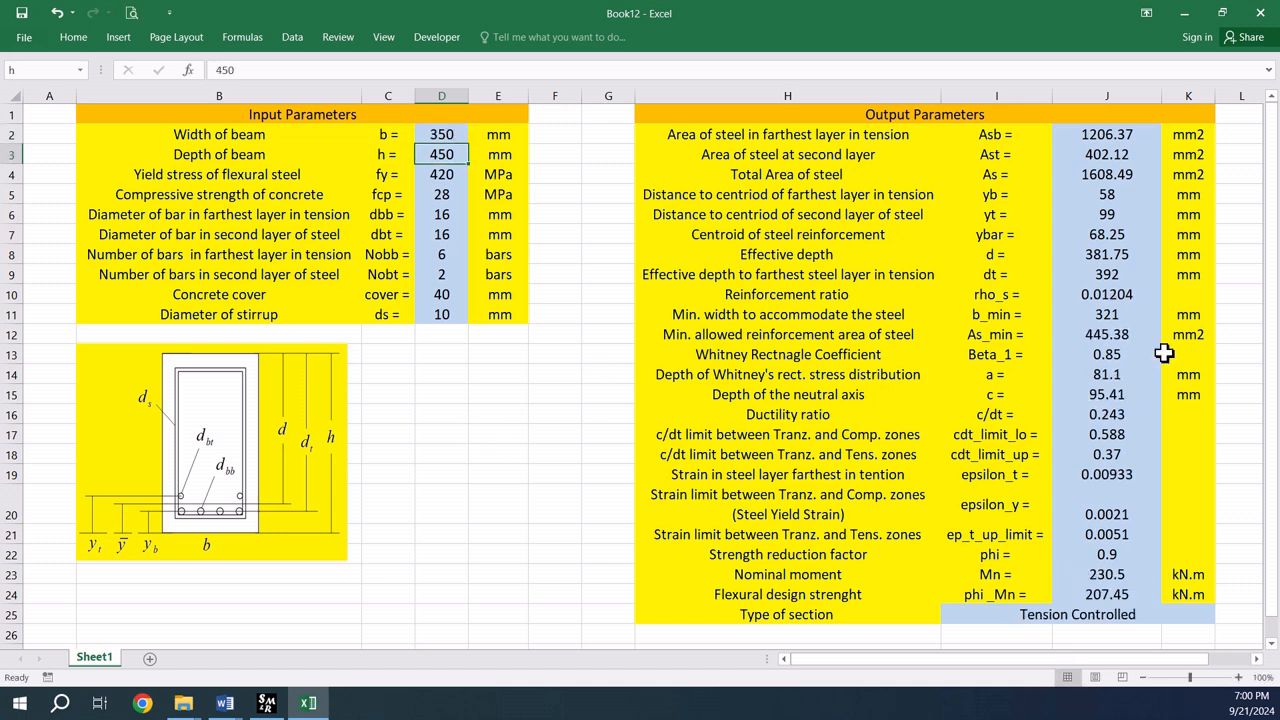